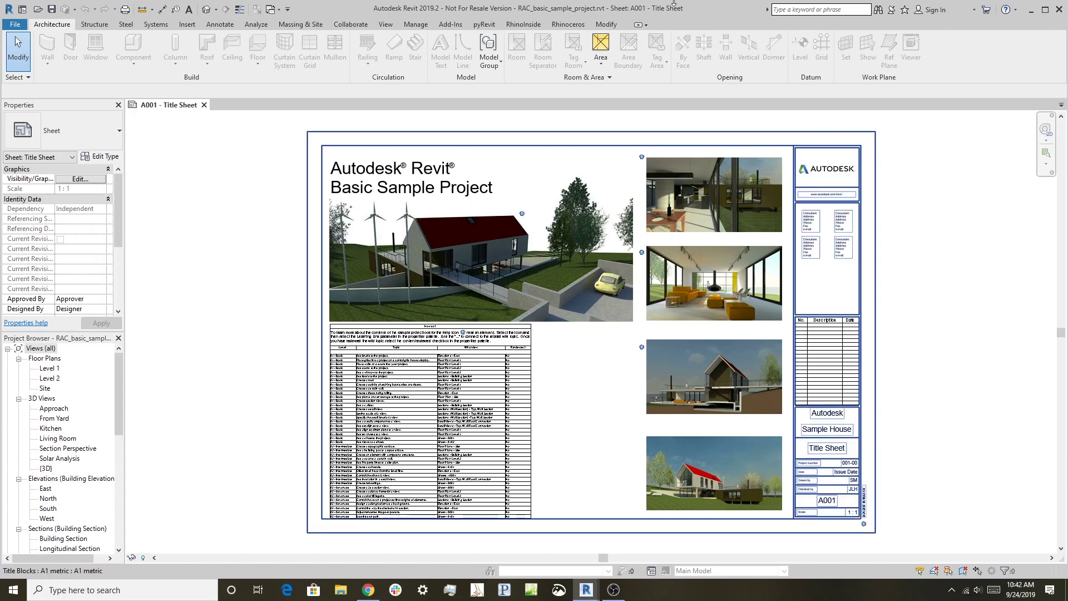
- Open the default {3D} view of the sample house and zoom in on the model
{"action": "left_click", "coordinate": [385, 24]}
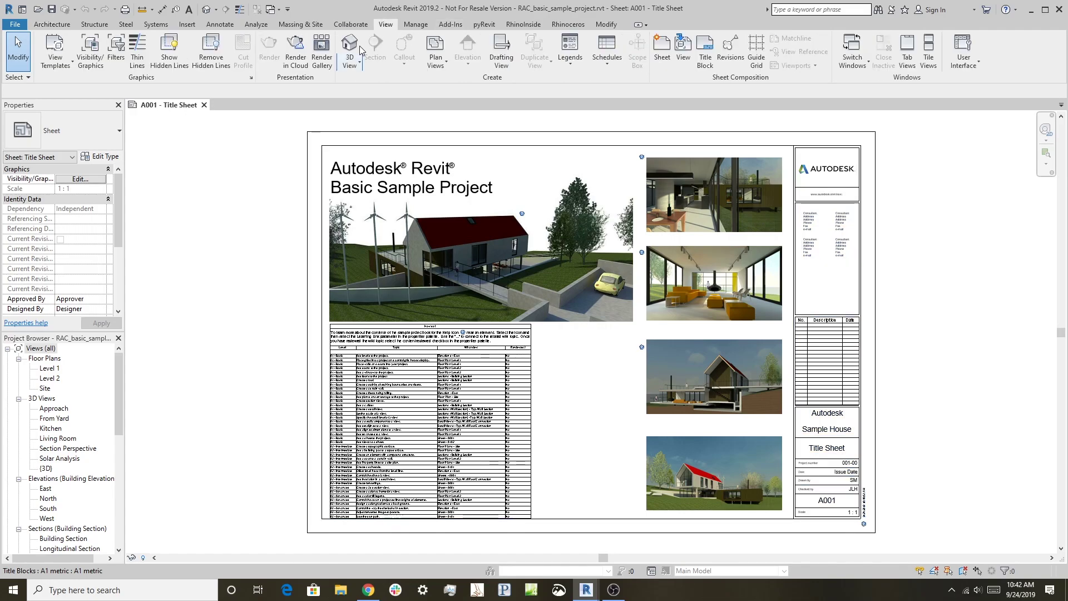
{"action": "left_click", "coordinate": [350, 49]}
{"action": "scroll", "coordinate": [257, 342], "scroll_direction": "up", "scroll_amount": 3}
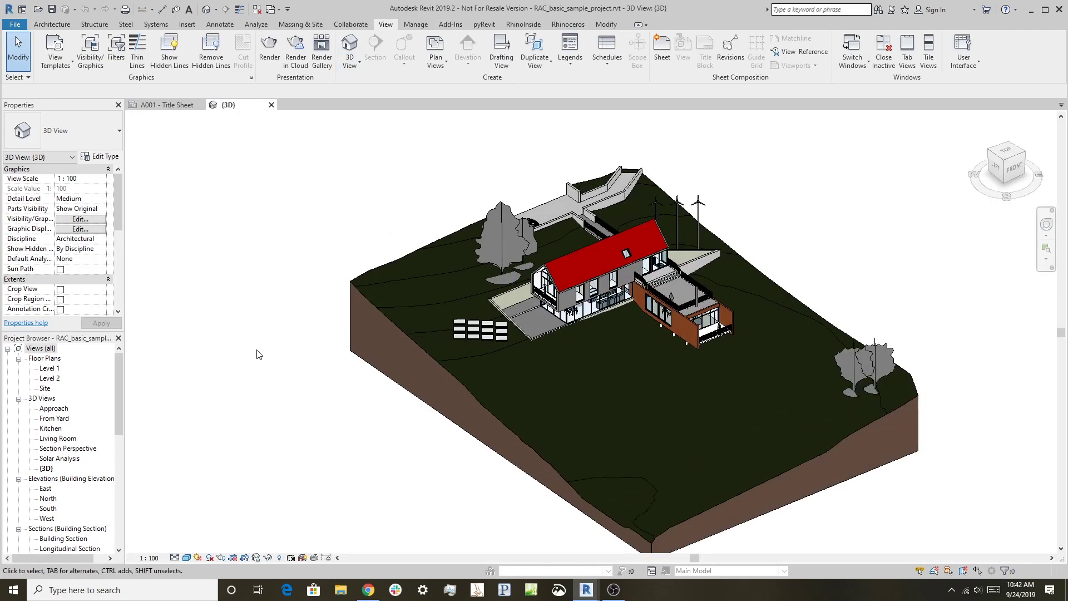
{"action": "scroll", "coordinate": [260, 332], "scroll_direction": "up", "scroll_amount": 1}
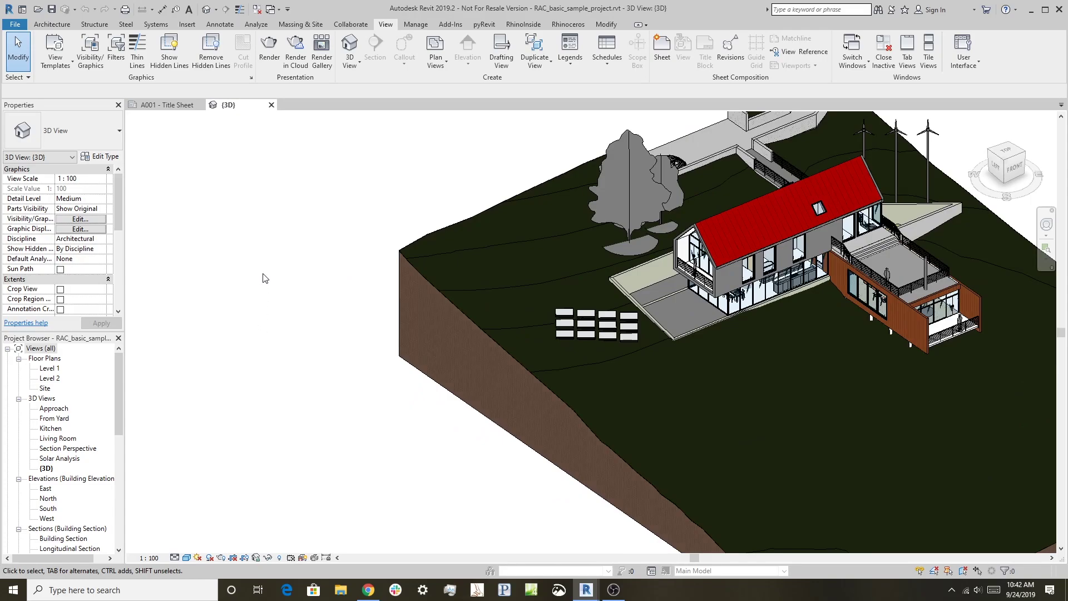
{"action": "left_click", "coordinate": [567, 24]}
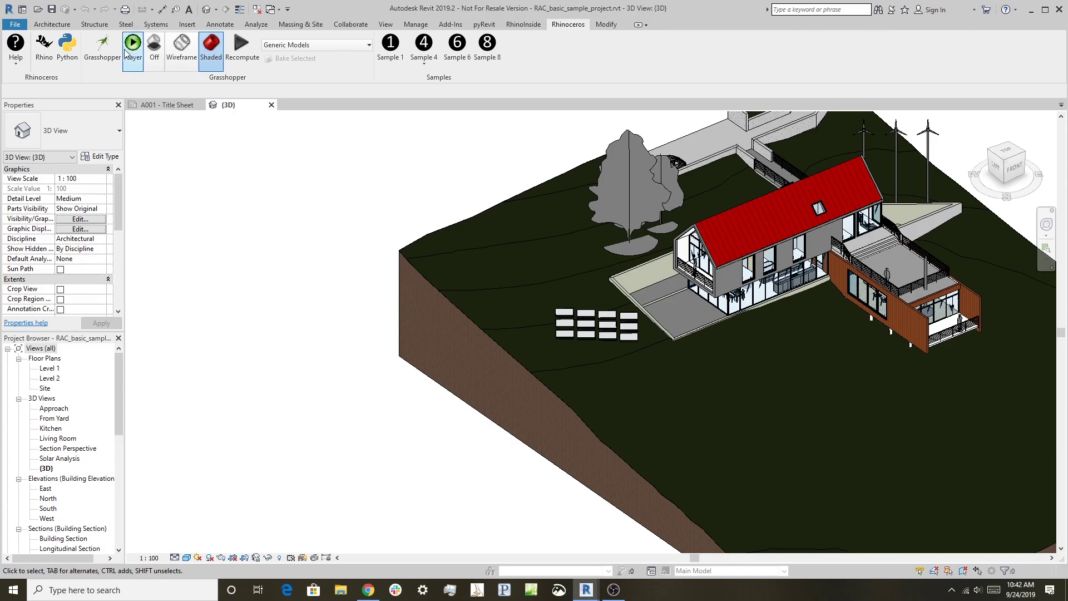
- Start Rhino, maximise its Perspective viewport, and launch Grasshopper
{"action": "left_click", "coordinate": [49, 54]}
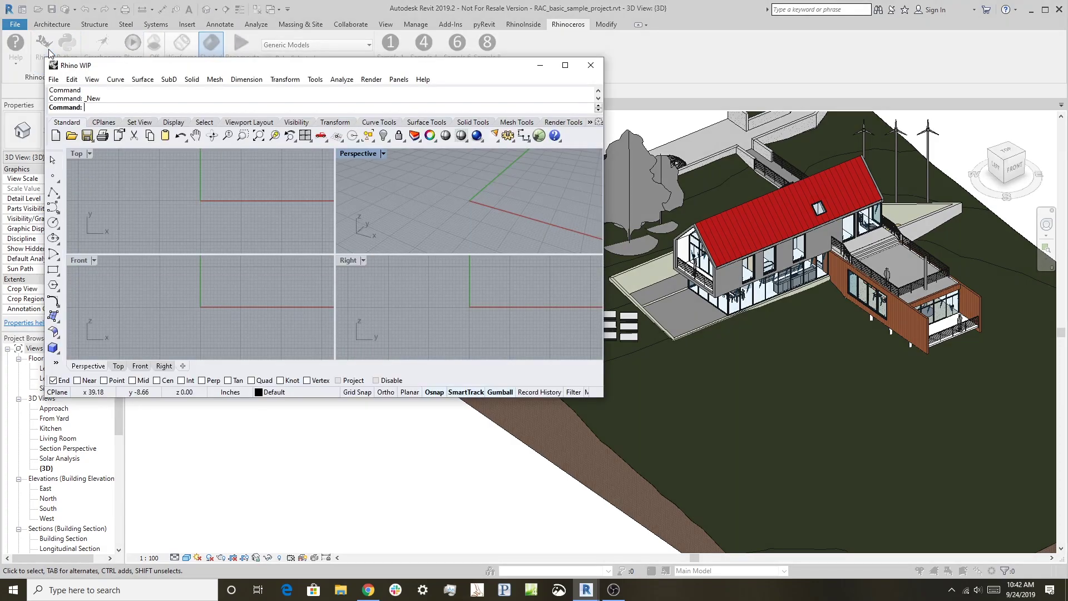
{"action": "double_click", "coordinate": [358, 154]}
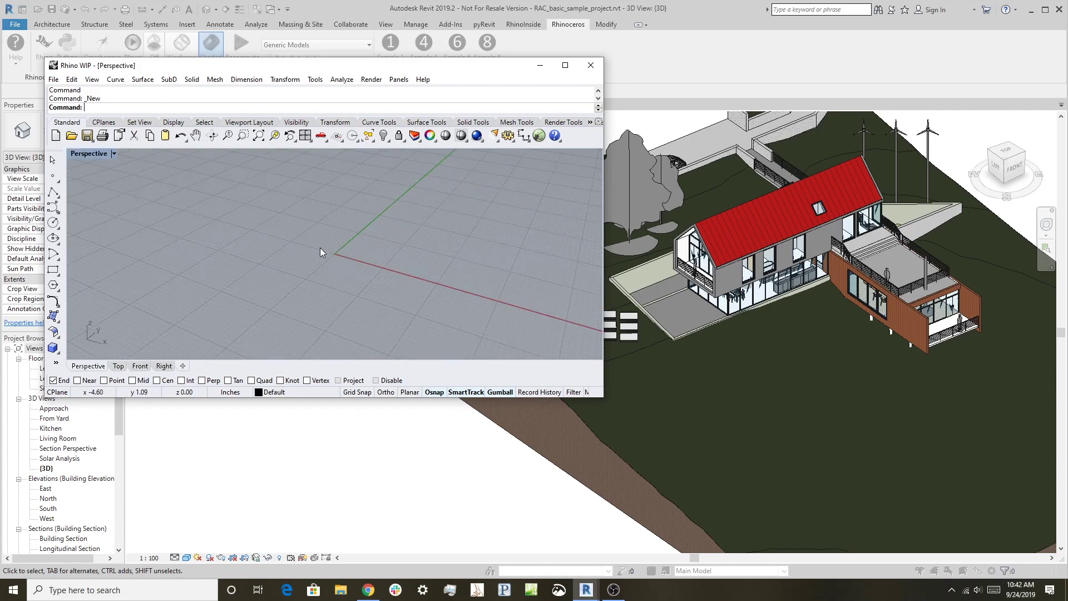
{"action": "left_click", "coordinate": [538, 135]}
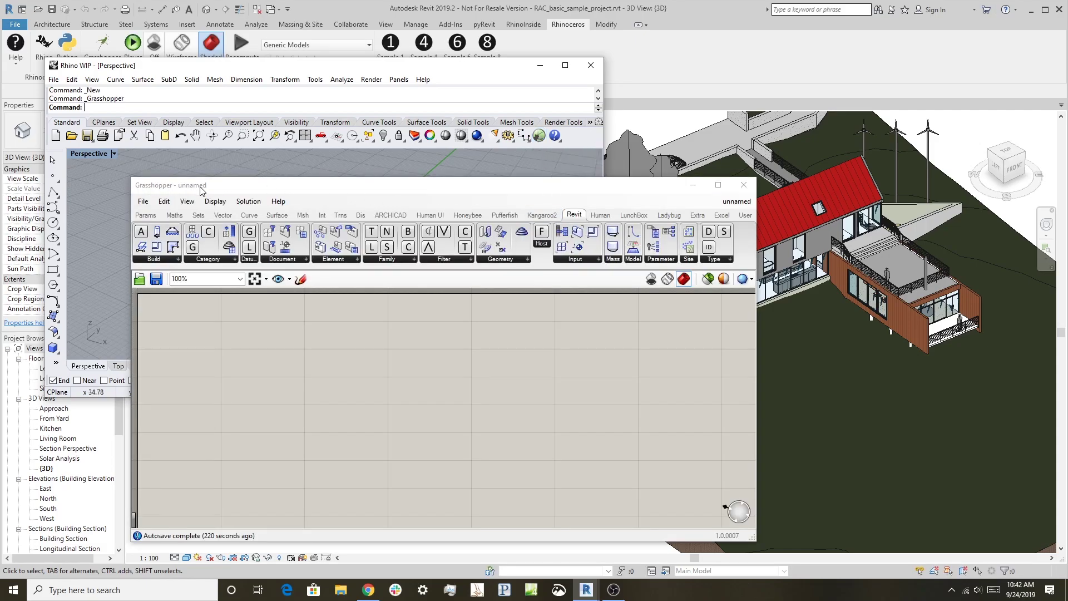
- Open Sample_Revit_to_Rhino.gh from the Demonstrations folder in Grasshopper
{"action": "left_click", "coordinate": [144, 203]}
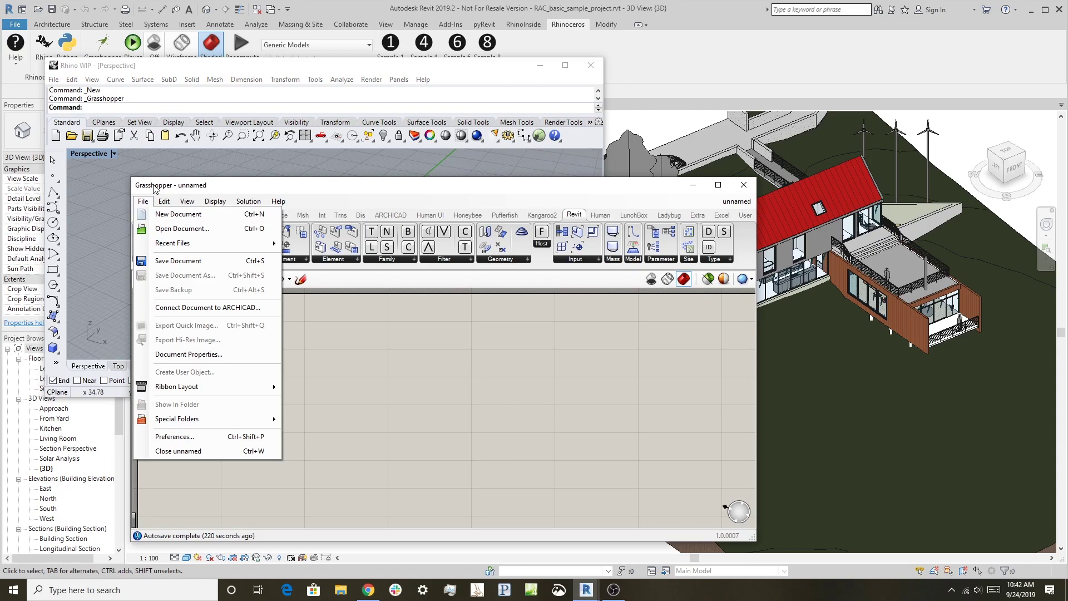
{"action": "left_click", "coordinate": [175, 229]}
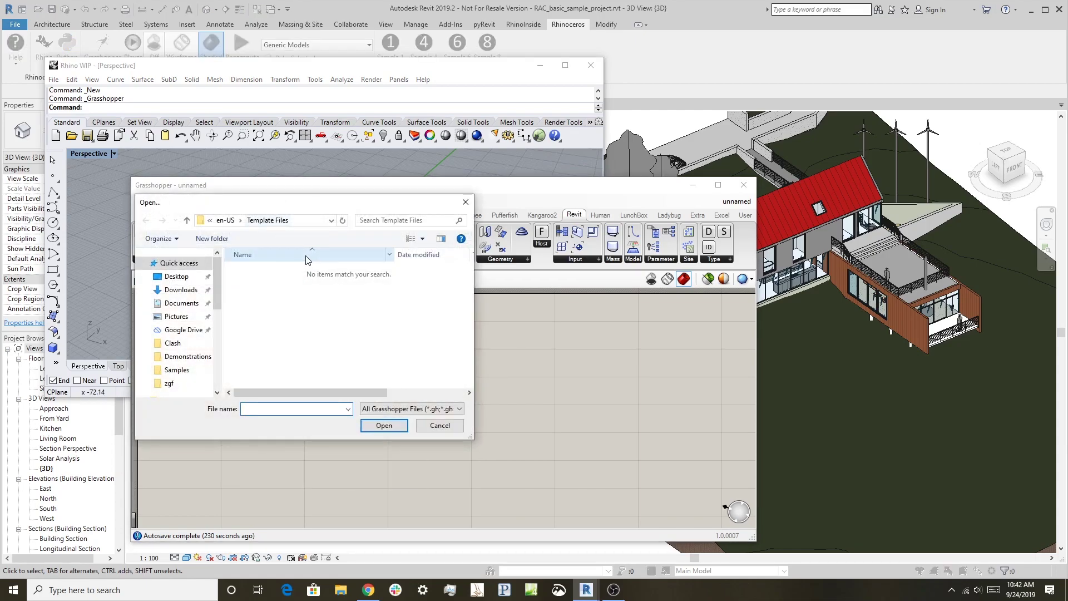
{"action": "left_click", "coordinate": [187, 357]}
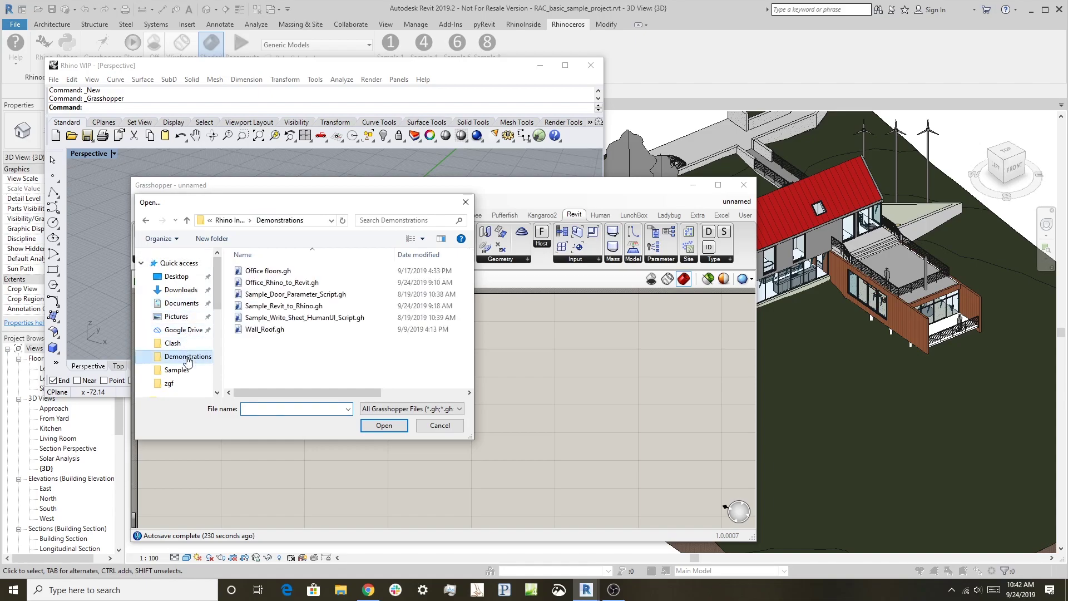
{"action": "left_click", "coordinate": [292, 308]}
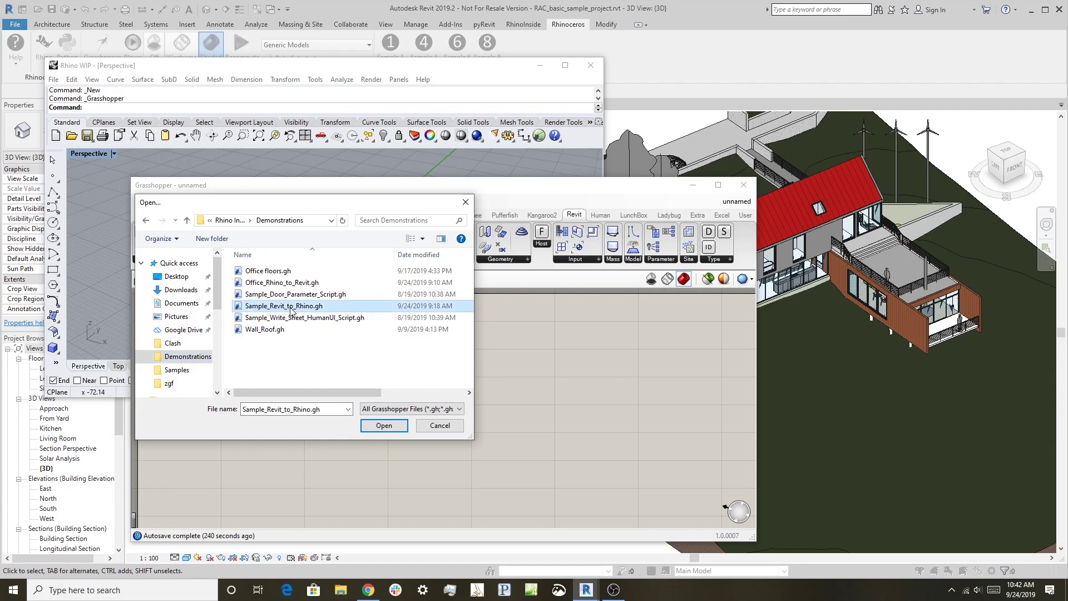
- Load the Sample_Revit_to_Rhino definition, inspect its Roofs and Walls components, and lower the Grasshopper window
{"action": "left_click", "coordinate": [386, 426]}
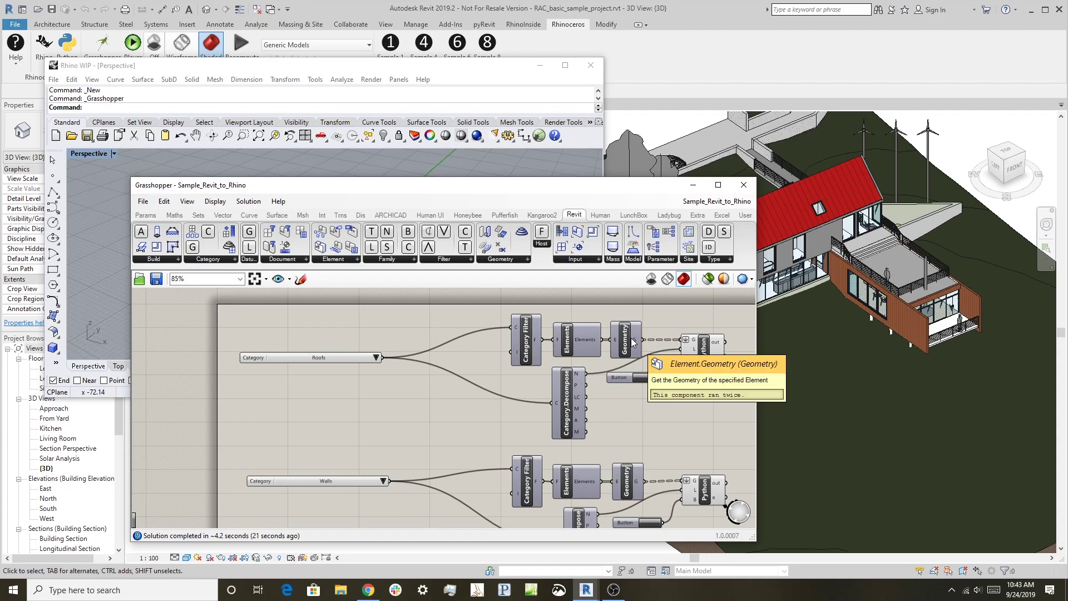
{"action": "mouse_move", "coordinate": [696, 355]}
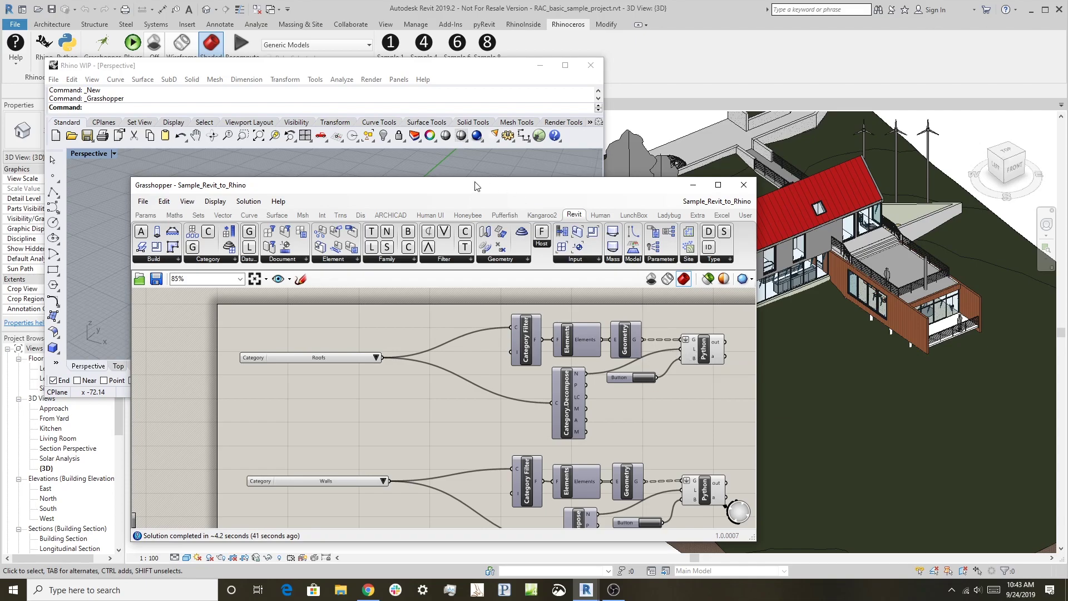
{"action": "left_click_drag", "start_coordinate": [471, 186], "coordinate": [439, 221]}
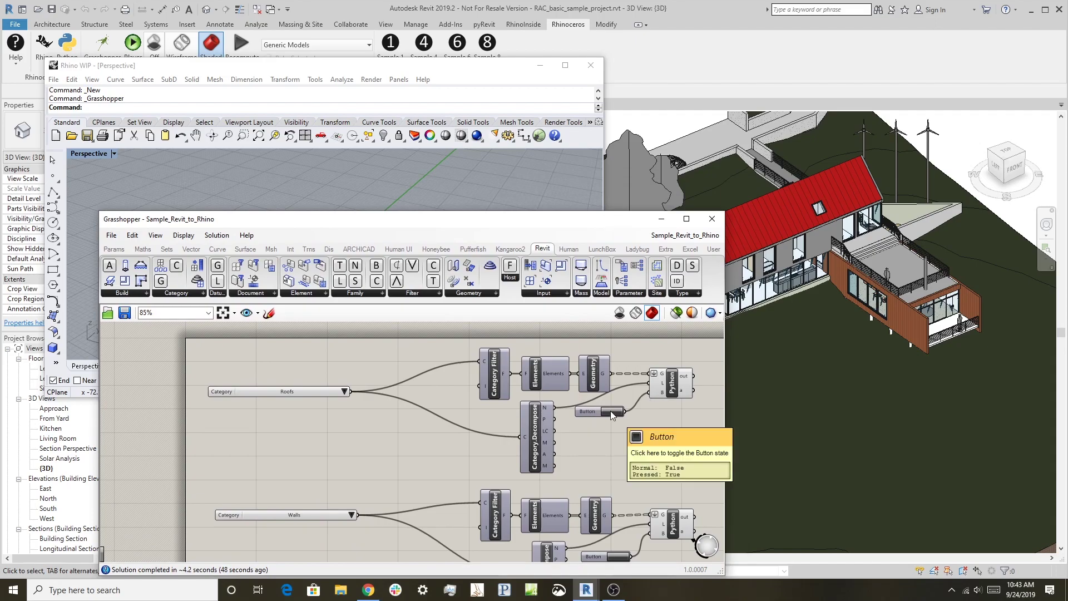
- Frame the Revit roof geometry in Rhino's Perspective view with zoom extents, orbit and zoom window
{"action": "left_click_drag", "start_coordinate": [409, 223], "coordinate": [436, 278]}
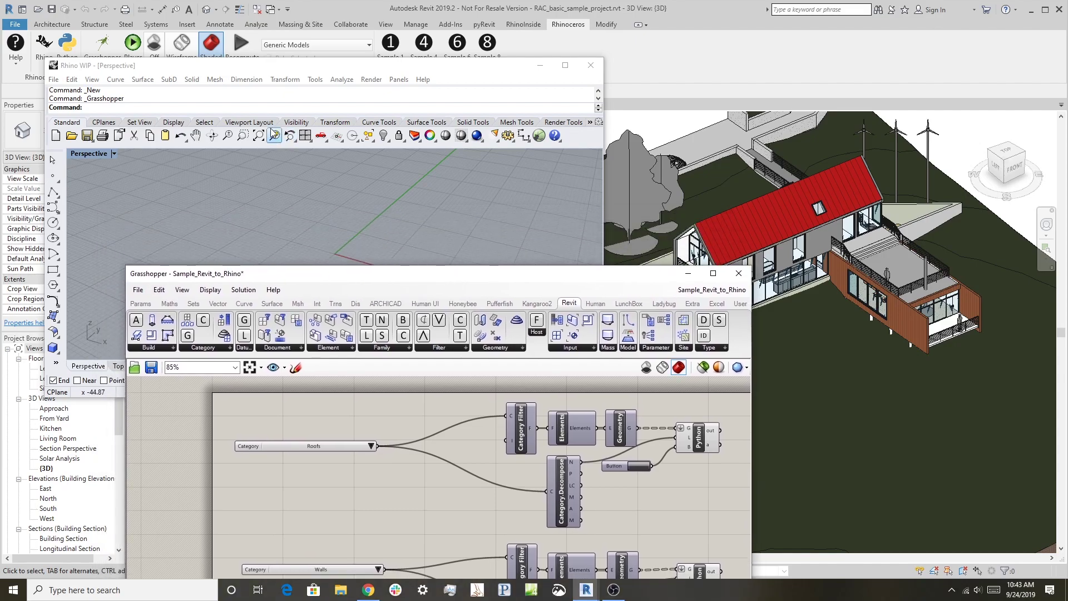
{"action": "left_click", "coordinate": [258, 135]}
{"action": "right_click_drag", "start_coordinate": [293, 221], "coordinate": [432, 183]}
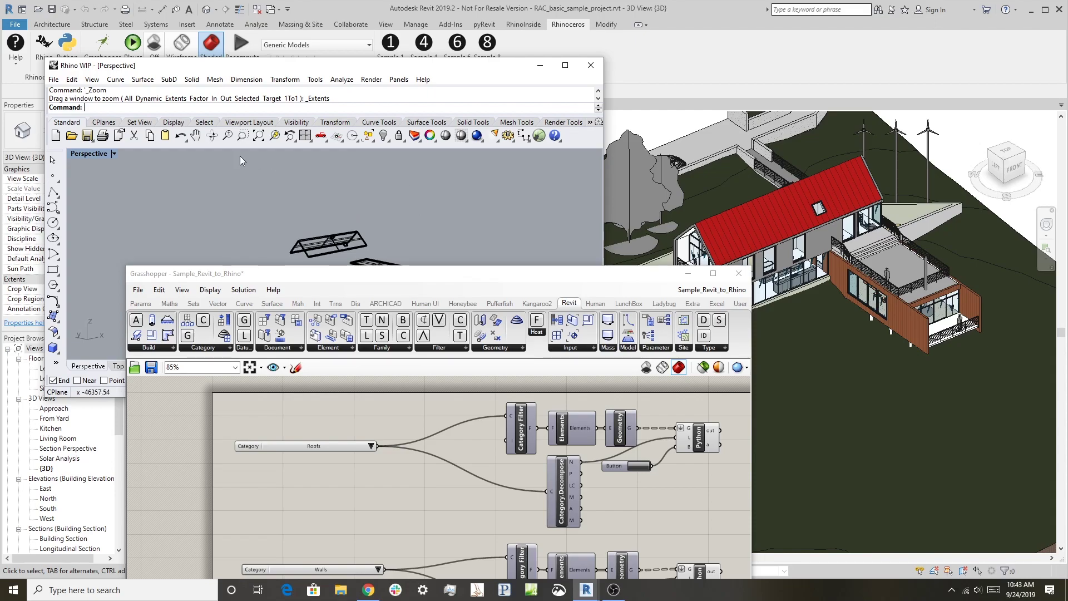
{"action": "left_click", "coordinate": [242, 135]}
{"action": "left_click_drag", "start_coordinate": [256, 192], "coordinate": [324, 261]}
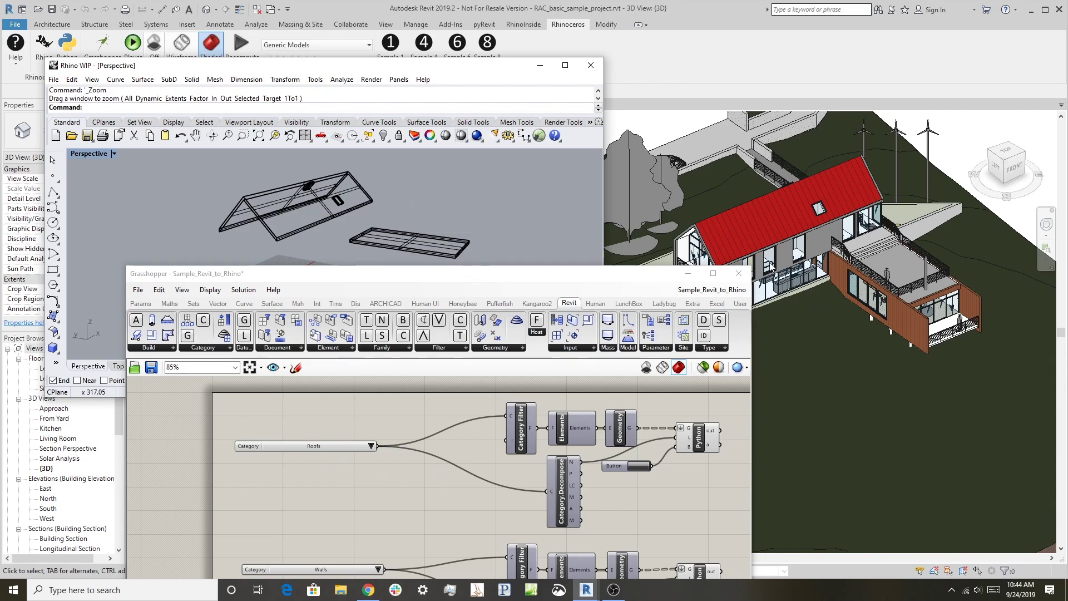
- Move the Grasshopper window back up and bring the Walls group into view
{"action": "left_click_drag", "start_coordinate": [398, 284], "coordinate": [406, 258]}
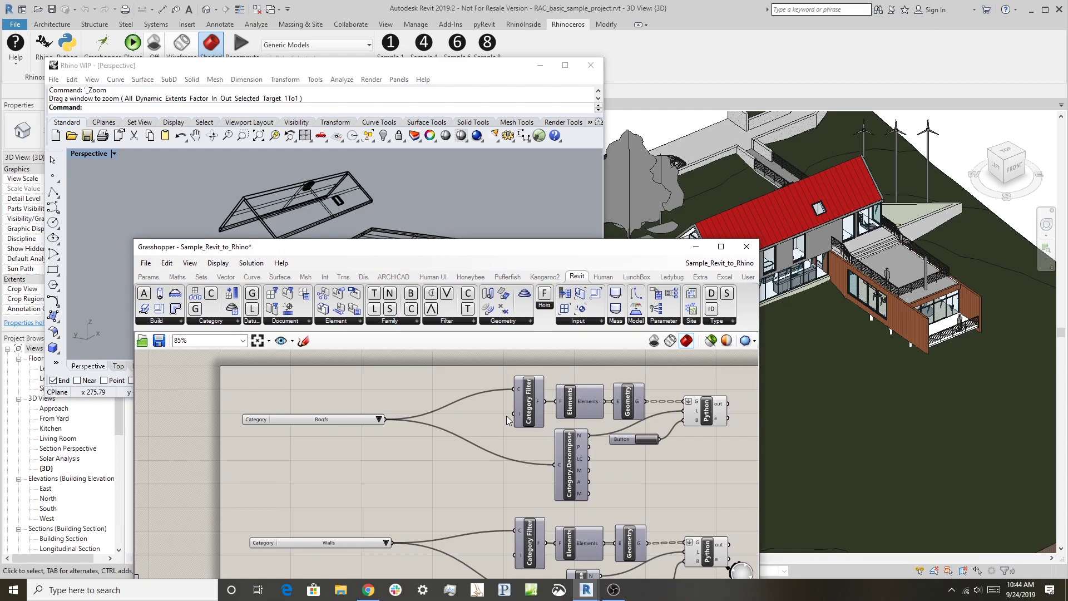
{"action": "scroll", "coordinate": [406, 449], "scroll_direction": "down", "scroll_amount": 4}
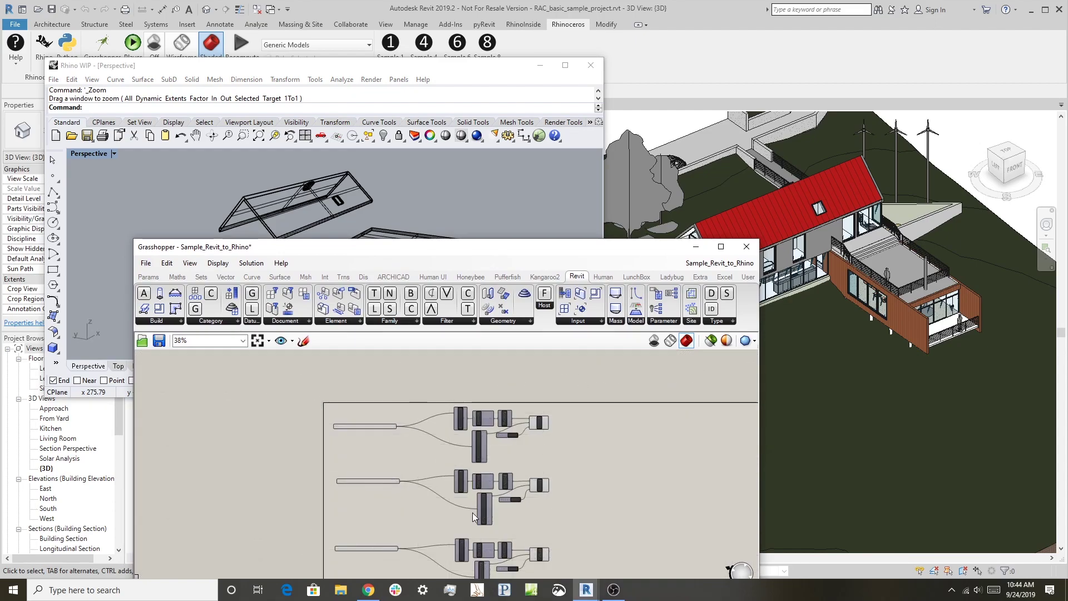
{"action": "scroll", "coordinate": [466, 525], "scroll_direction": "up", "scroll_amount": 4}
- Bake the Revit walls into Rhino with the Walls group's Button
{"action": "scroll", "coordinate": [318, 461], "scroll_direction": "up", "scroll_amount": 1}
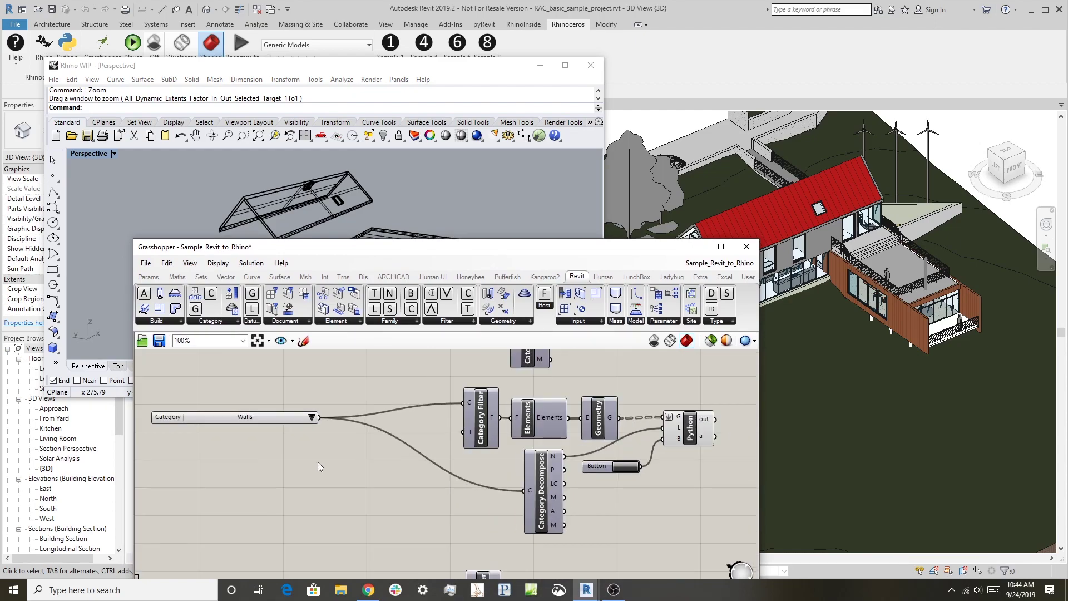
{"action": "left_click", "coordinate": [627, 467]}
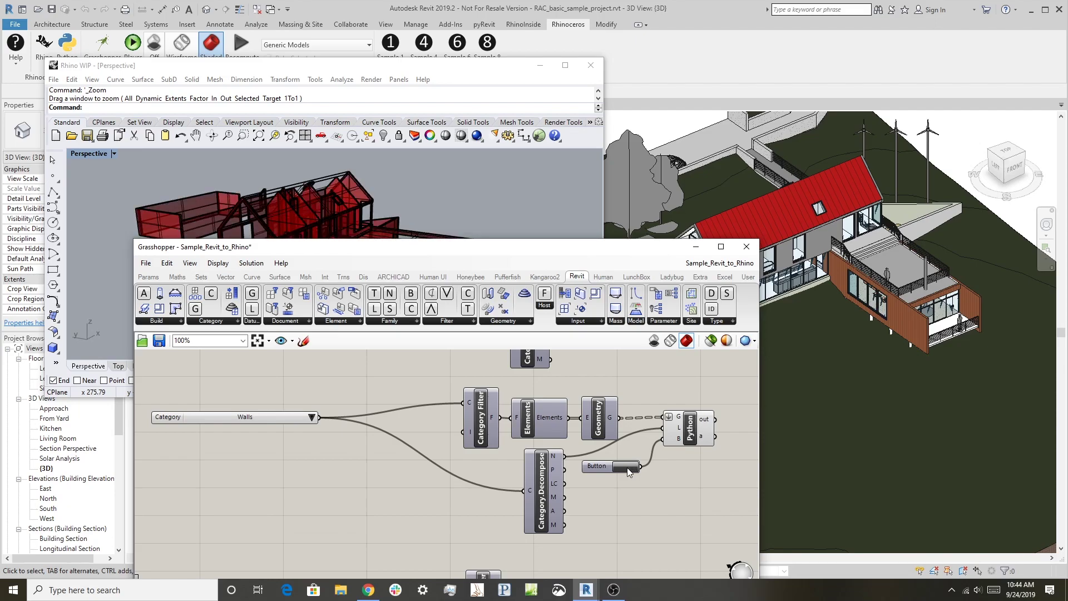
{"action": "scroll", "coordinate": [364, 411], "scroll_direction": "down", "scroll_amount": 5}
{"action": "scroll", "coordinate": [330, 501], "scroll_direction": "up", "scroll_amount": 5}
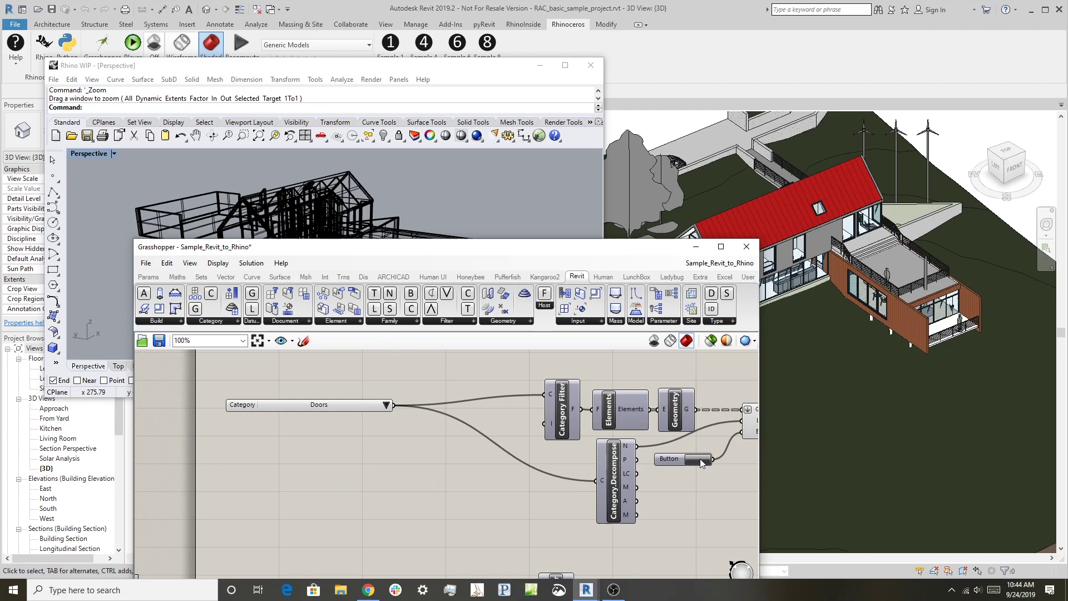
- Move through the Doors, Floors and Windows groups while checking the Rhino viewport
{"action": "left_click_drag", "start_coordinate": [389, 253], "coordinate": [471, 229]}
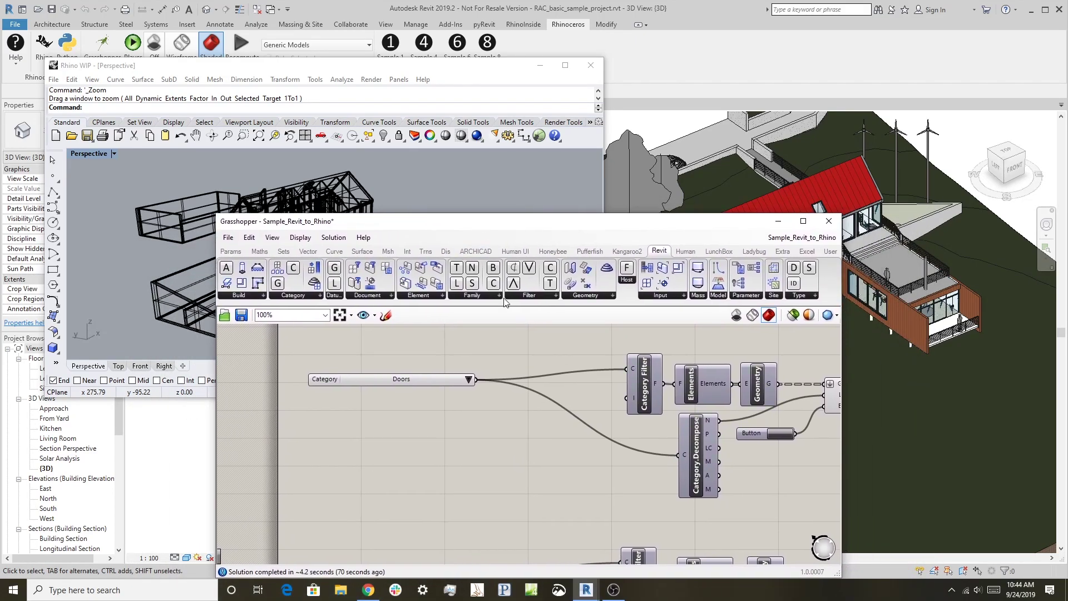
{"action": "scroll", "coordinate": [456, 420], "scroll_direction": "down", "scroll_amount": 3}
{"action": "scroll", "coordinate": [474, 490], "scroll_direction": "up", "scroll_amount": 2}
{"action": "scroll", "coordinate": [474, 489], "scroll_direction": "up", "scroll_amount": 1}
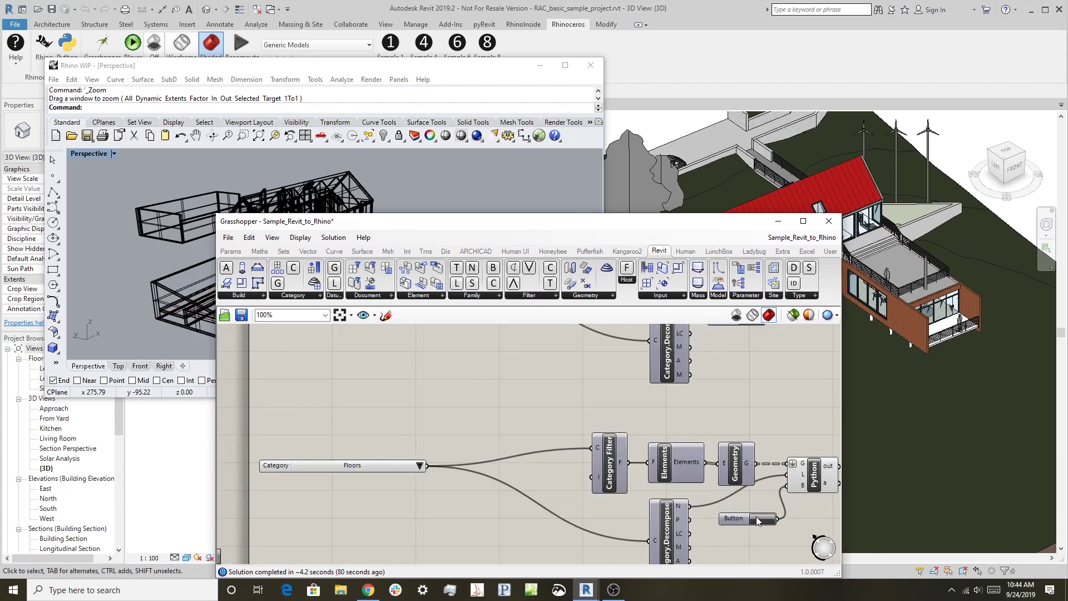
{"action": "left_click_drag", "start_coordinate": [430, 220], "coordinate": [396, 169]}
{"action": "scroll", "coordinate": [456, 369], "scroll_direction": "down", "scroll_amount": 3}
{"action": "scroll", "coordinate": [427, 432], "scroll_direction": "up", "scroll_amount": 3}
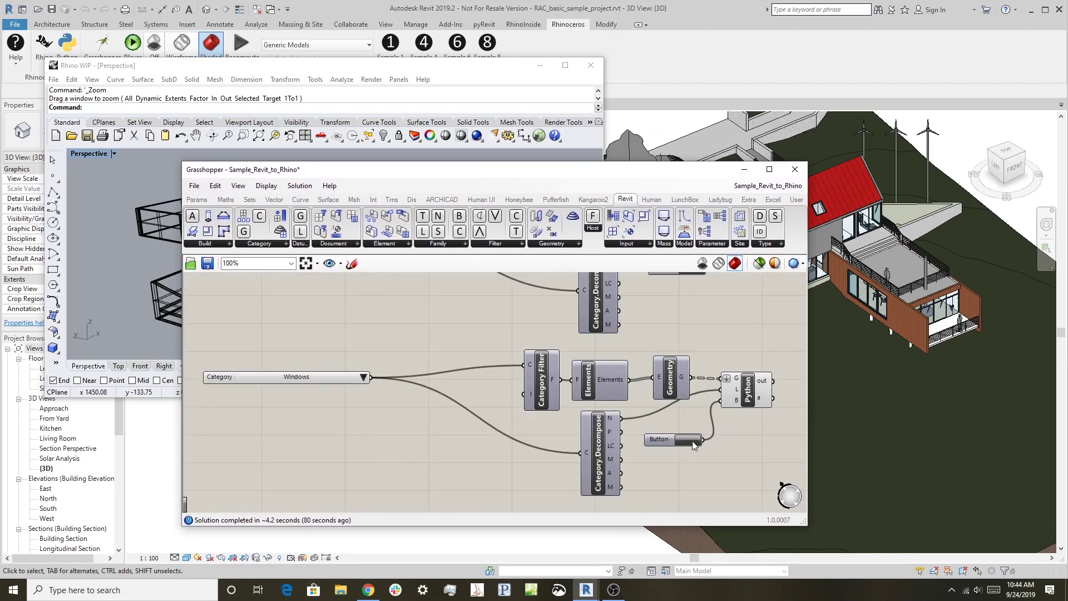
{"action": "left_click_drag", "start_coordinate": [466, 180], "coordinate": [595, 179]}
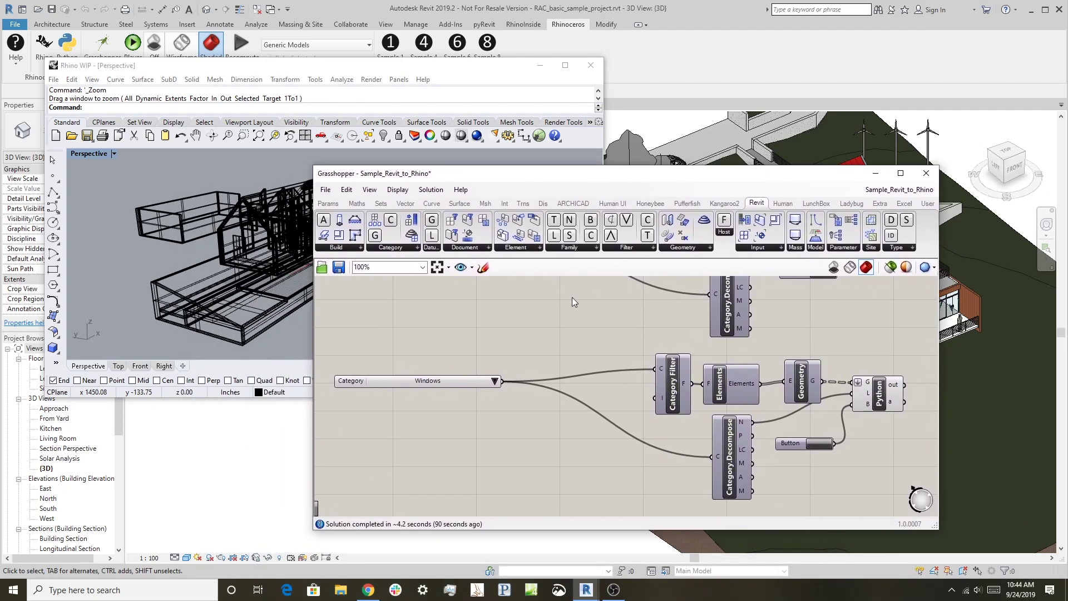
{"action": "scroll", "coordinate": [488, 412], "scroll_direction": "down", "scroll_amount": 3}
- Bake the Curtain Wall Mullions into Rhino with the group's Button
{"action": "scroll", "coordinate": [503, 496], "scroll_direction": "up", "scroll_amount": 3}
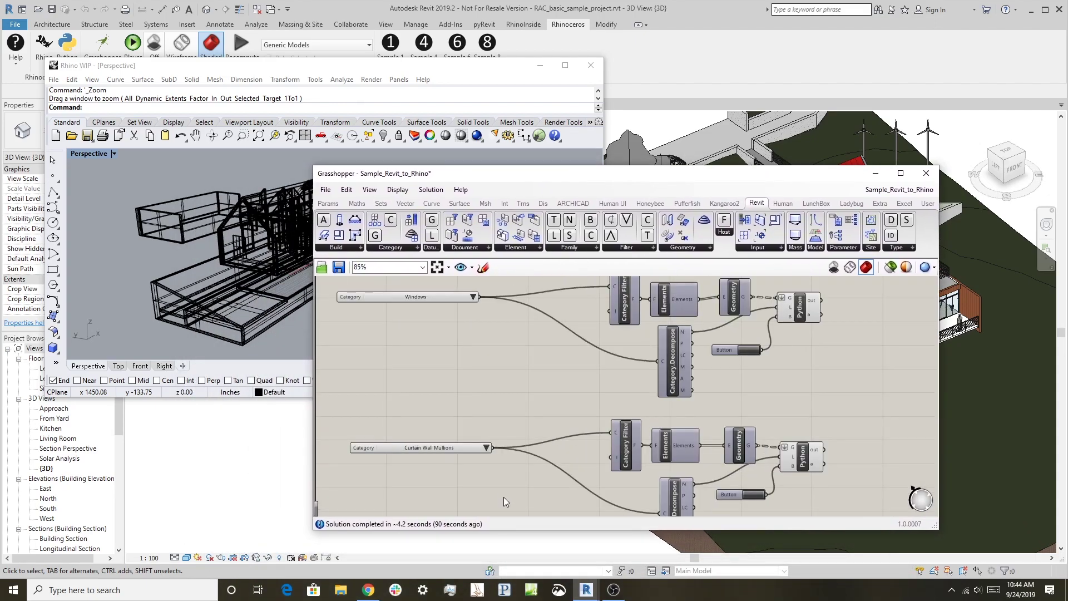
{"action": "left_click", "coordinate": [793, 495]}
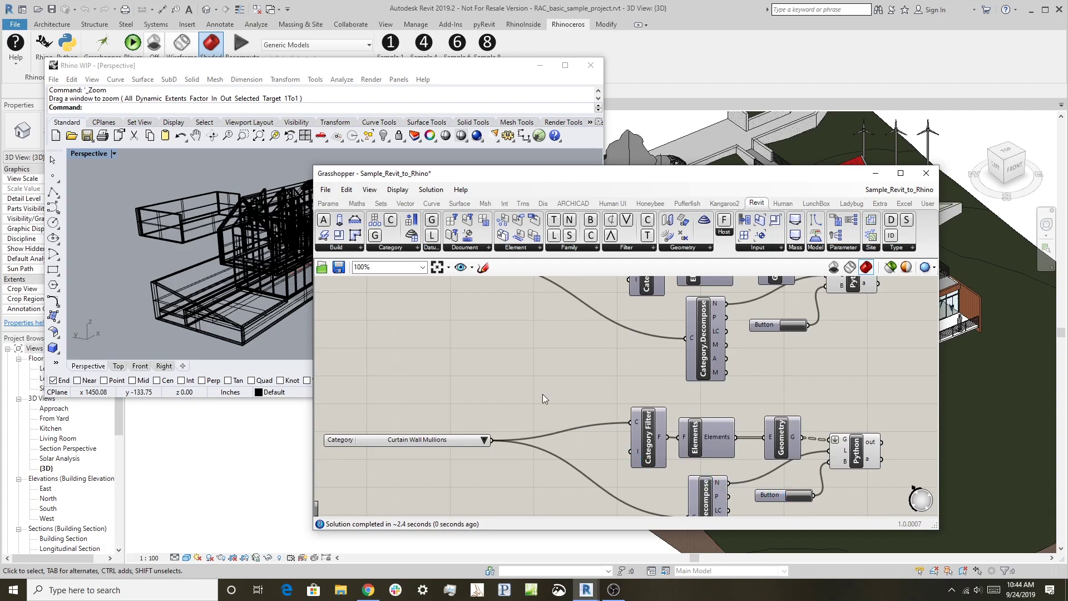
{"action": "scroll", "coordinate": [542, 393], "scroll_direction": "down", "scroll_amount": 5}
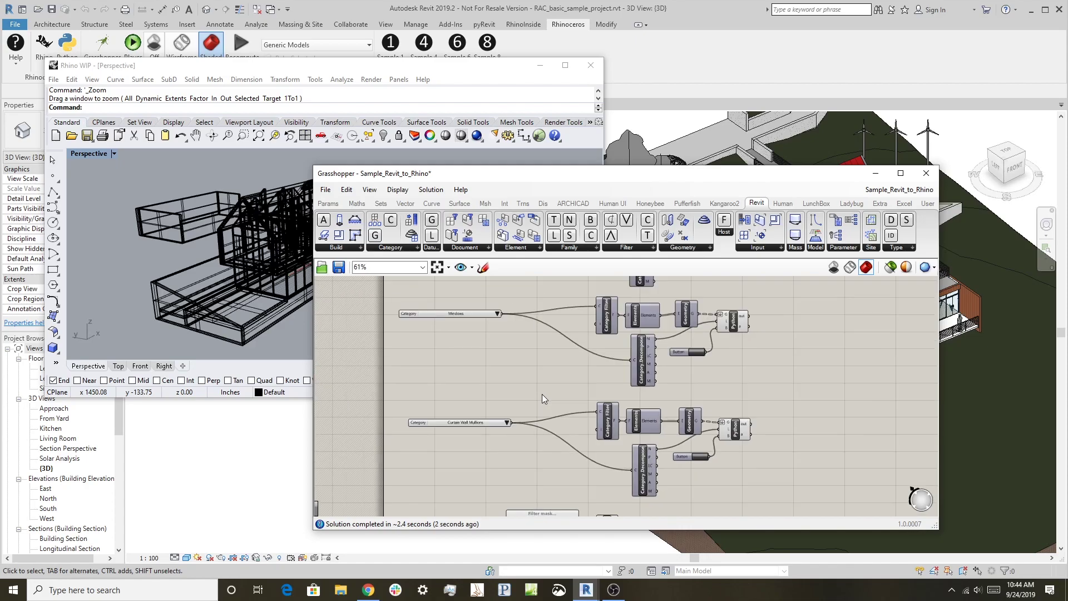
- Bring up the Categories filter group set to Curtain Panels and move Grasshopper aside
{"action": "scroll", "coordinate": [603, 494], "scroll_direction": "up", "scroll_amount": 5}
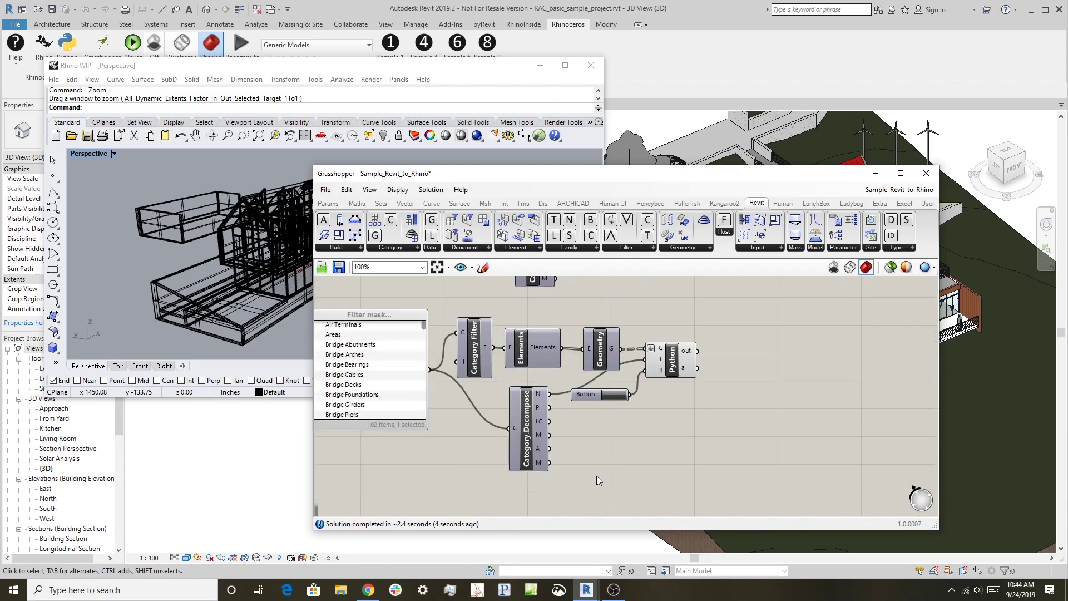
{"action": "scroll", "coordinate": [466, 370], "scroll_direction": "down", "scroll_amount": 5}
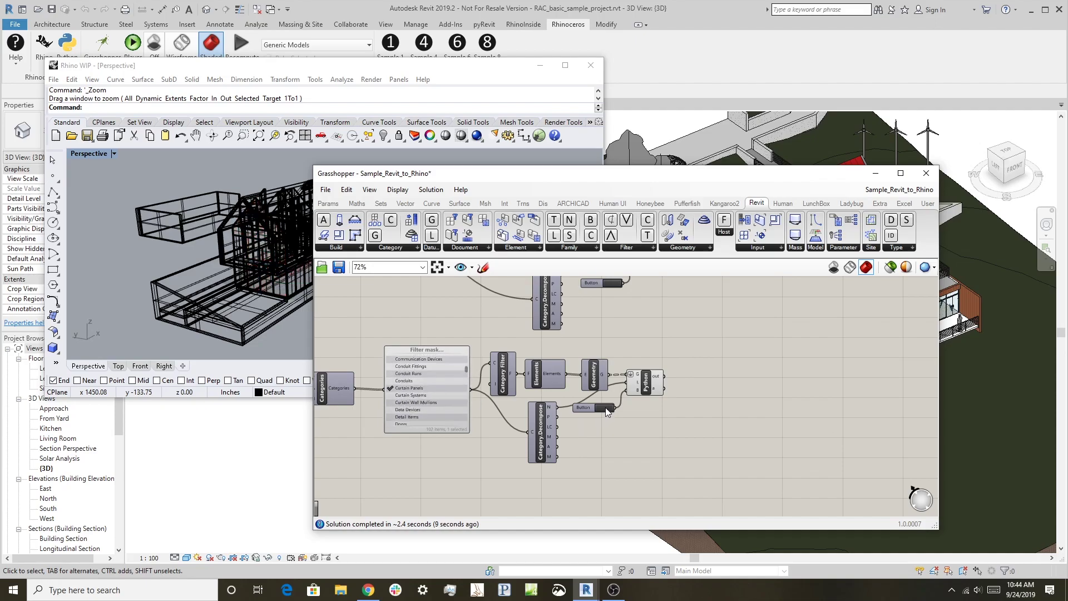
{"action": "left_click_drag", "start_coordinate": [547, 174], "coordinate": [377, 253]}
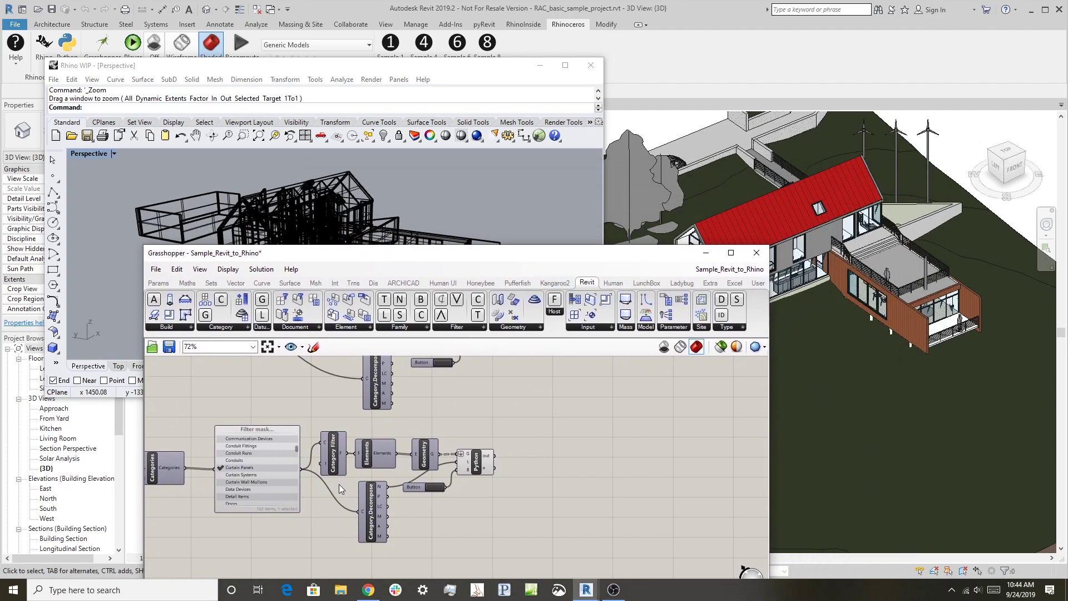
- Close Grasshopper, switch the Perspective viewport to Shaded, and orbit the house
{"action": "left_click", "coordinate": [756, 255]}
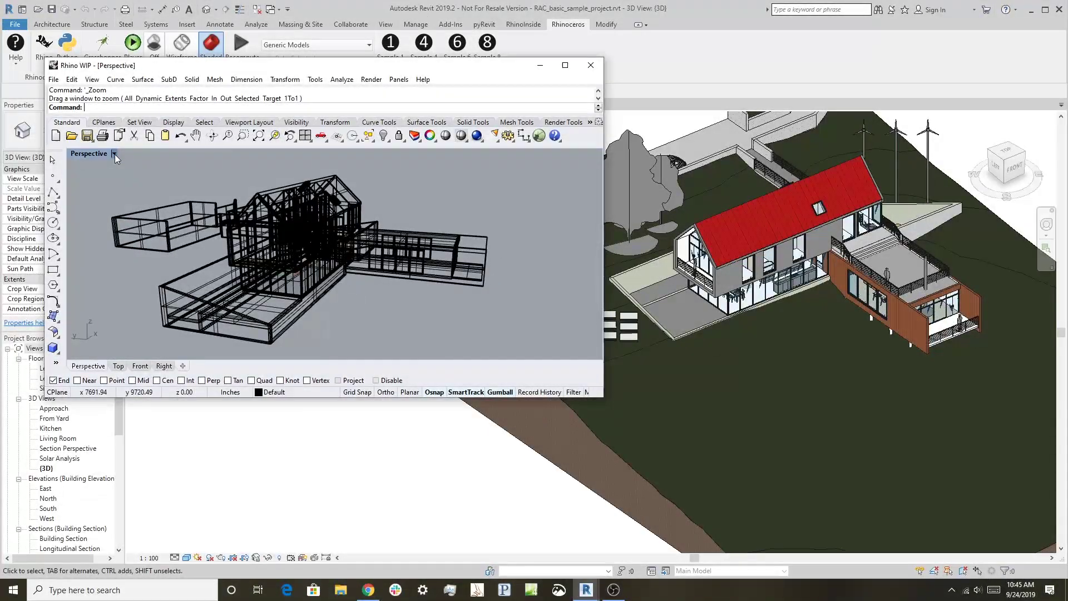
{"action": "left_click", "coordinate": [114, 154]}
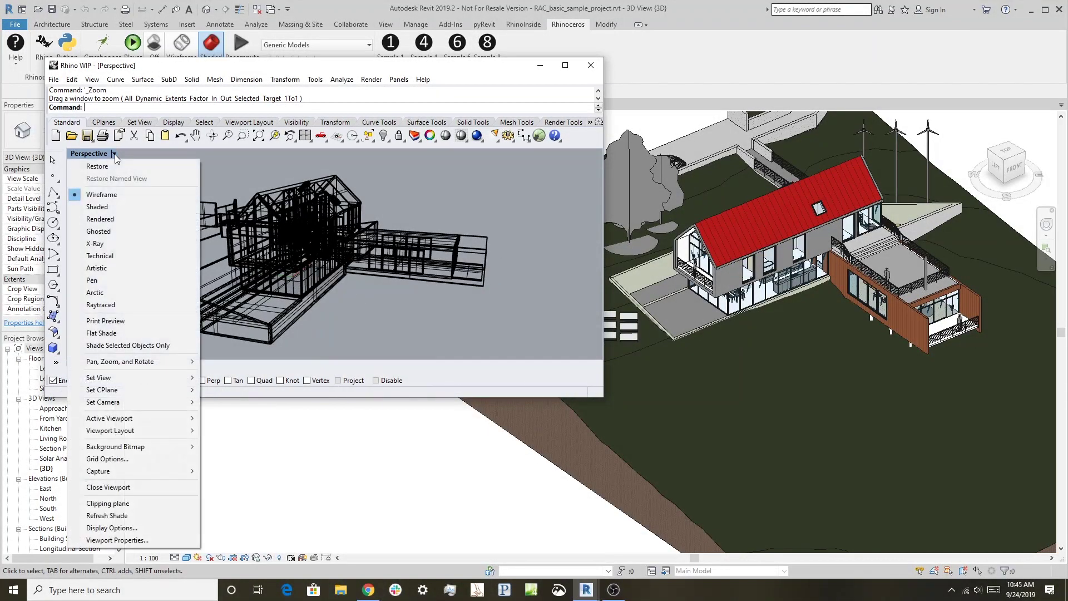
{"action": "left_click", "coordinate": [97, 206]}
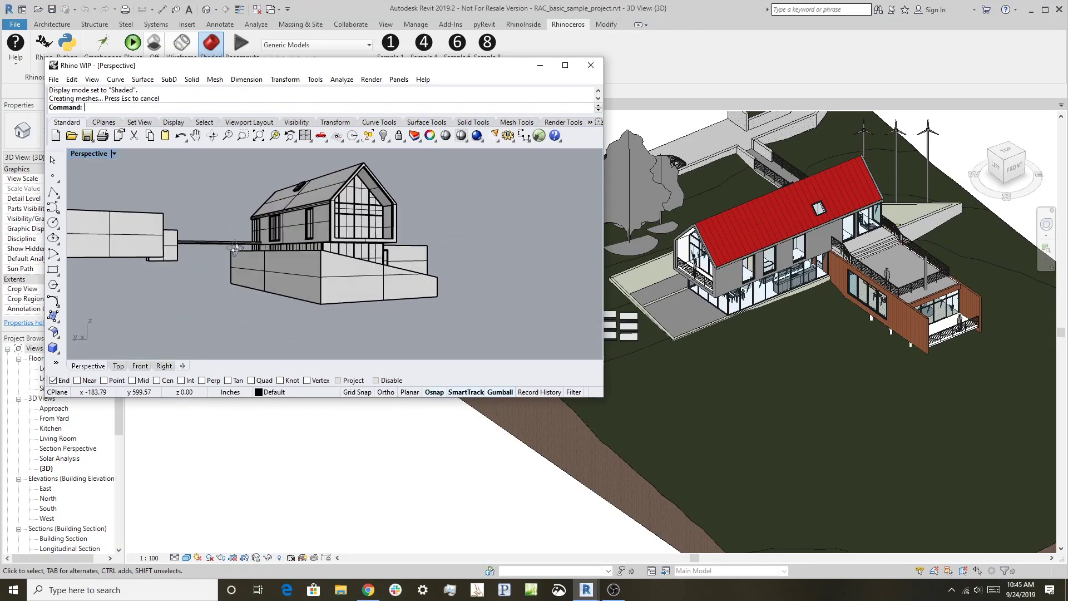
{"action": "right_click_drag", "start_coordinate": [236, 248], "coordinate": [95, 284]}
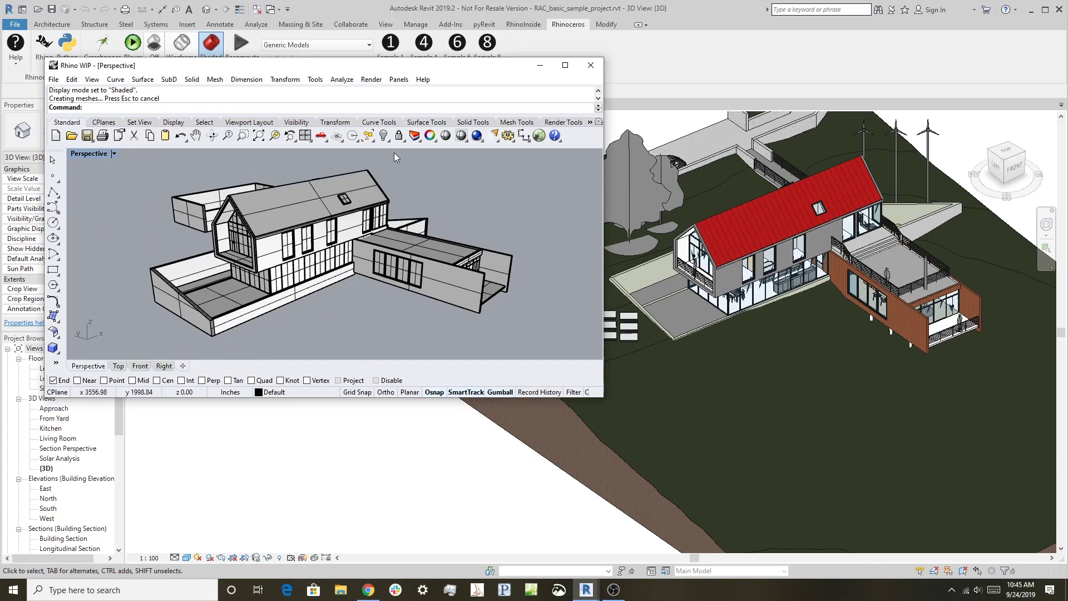
- Check the baked category layers in the Layers list, then rotate around the house
{"action": "left_click", "coordinate": [414, 135]}
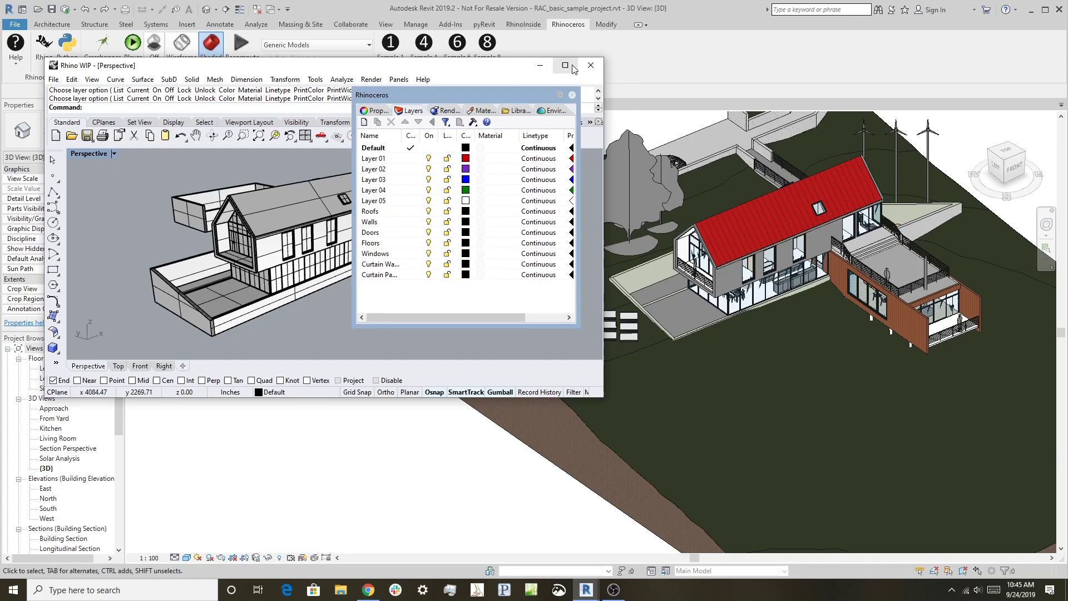
{"action": "left_click", "coordinate": [573, 96]}
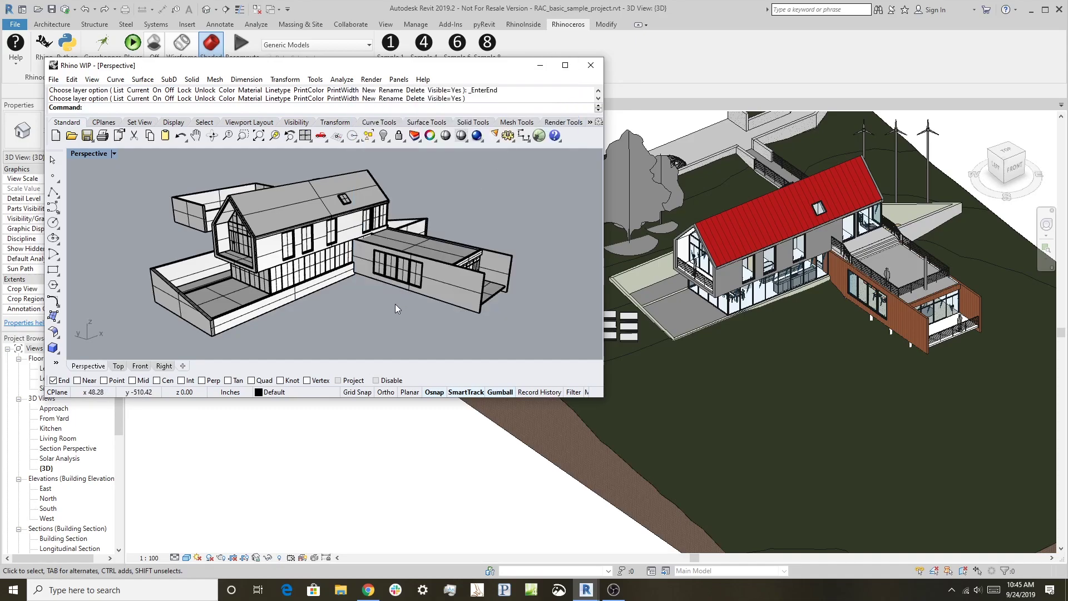
{"action": "right_click_drag", "start_coordinate": [395, 304], "coordinate": [445, 291]}
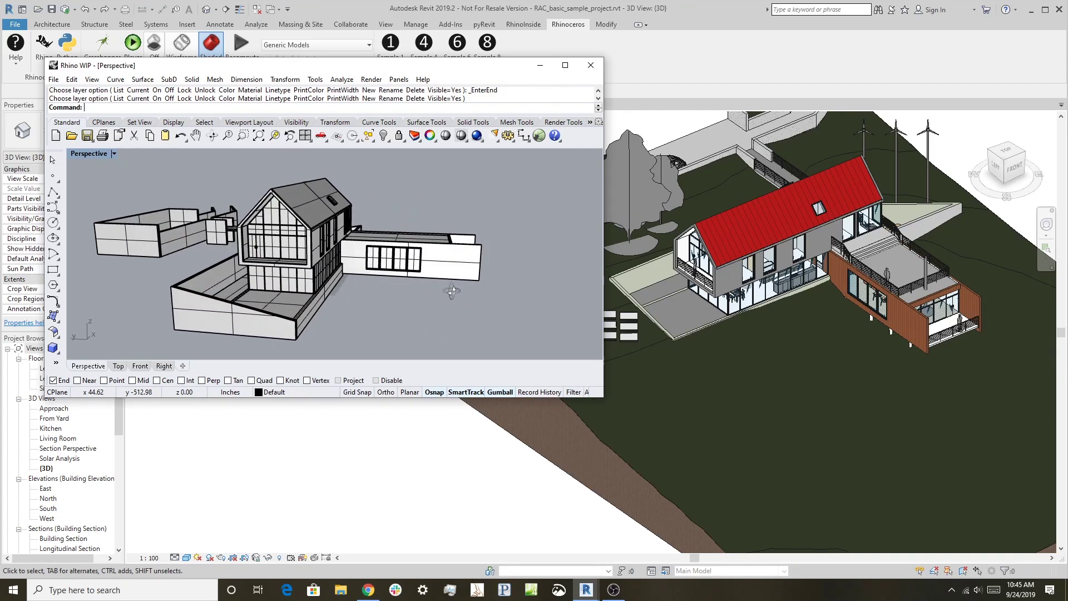